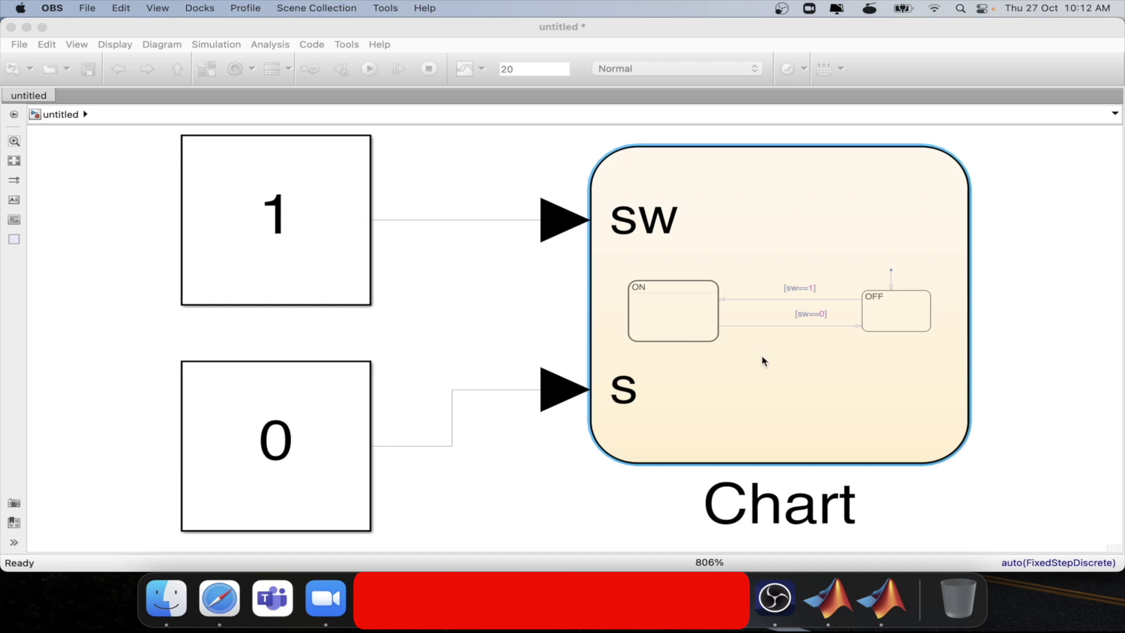
# - Open the Chart and break when the [sw==1] transition is valid
pyautogui.doubleClick(762, 357)
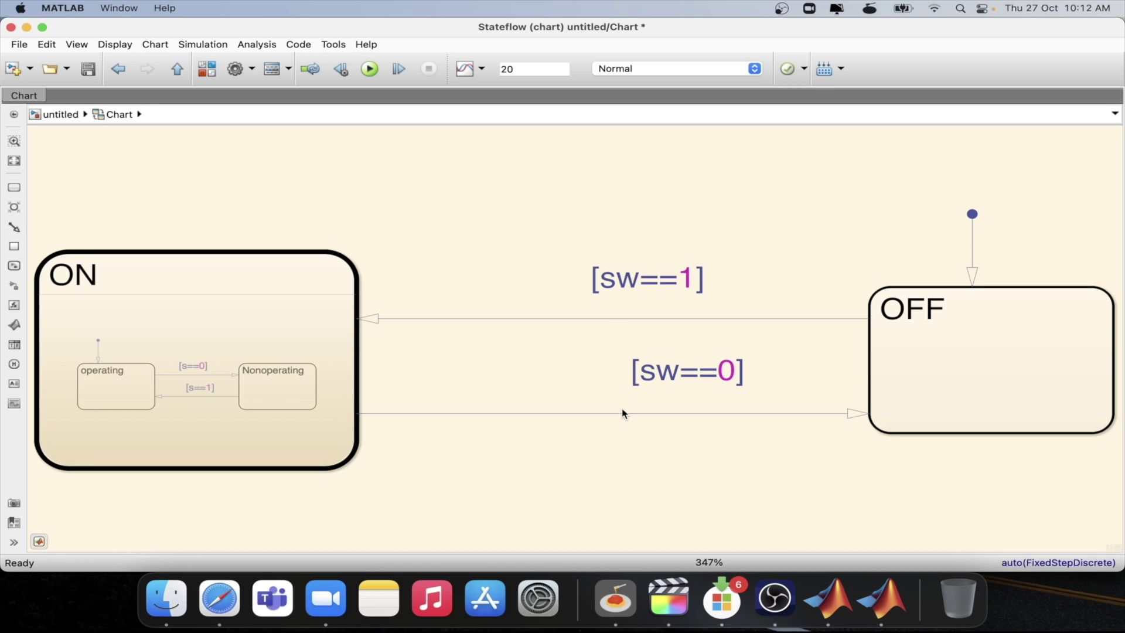
pyautogui.click(615, 318)
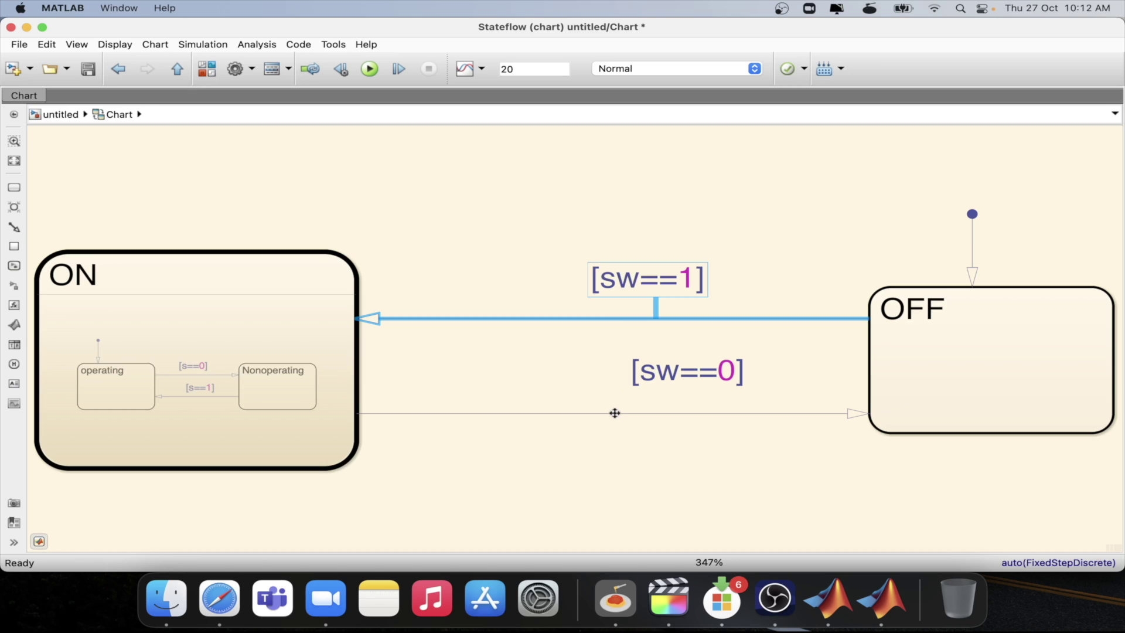
pyautogui.click(615, 413)
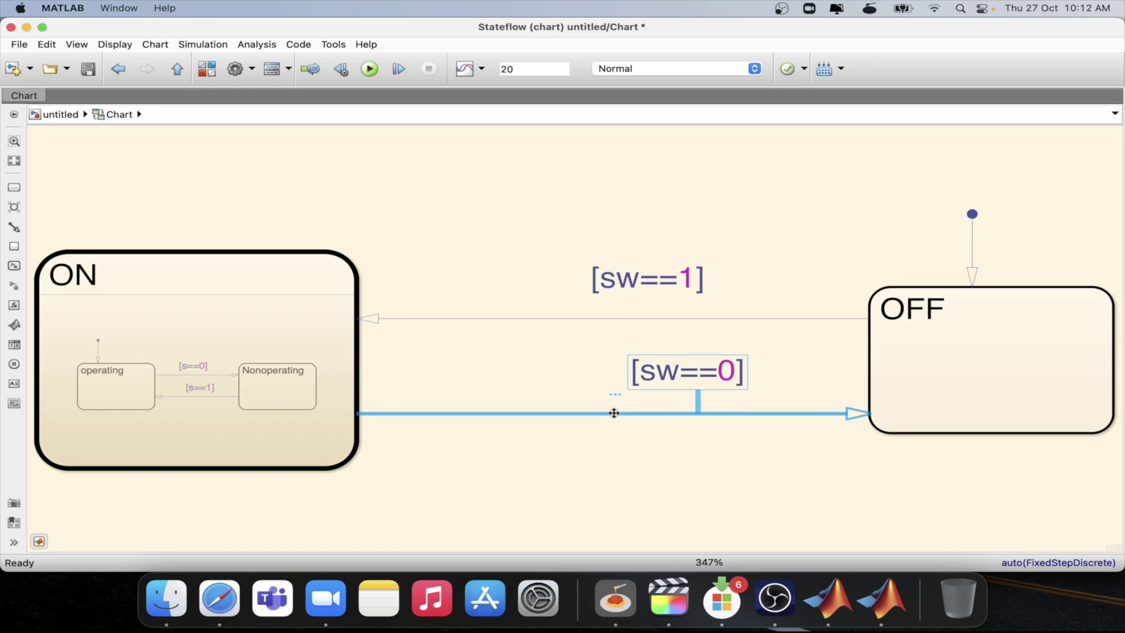
pyautogui.click(611, 318)
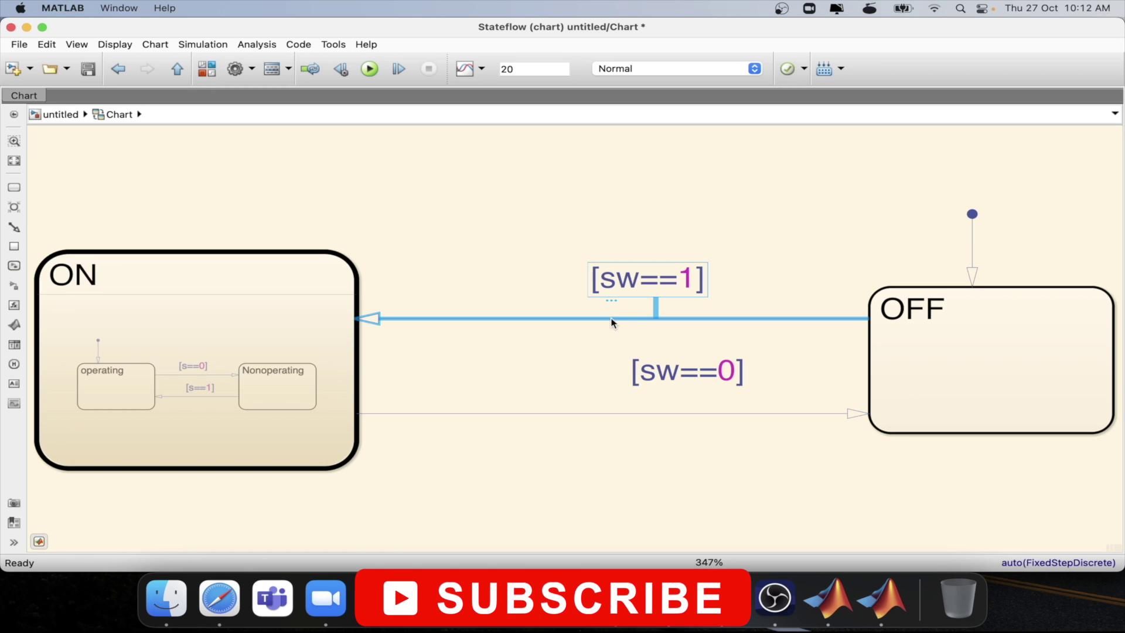
pyautogui.rightClick(611, 319)
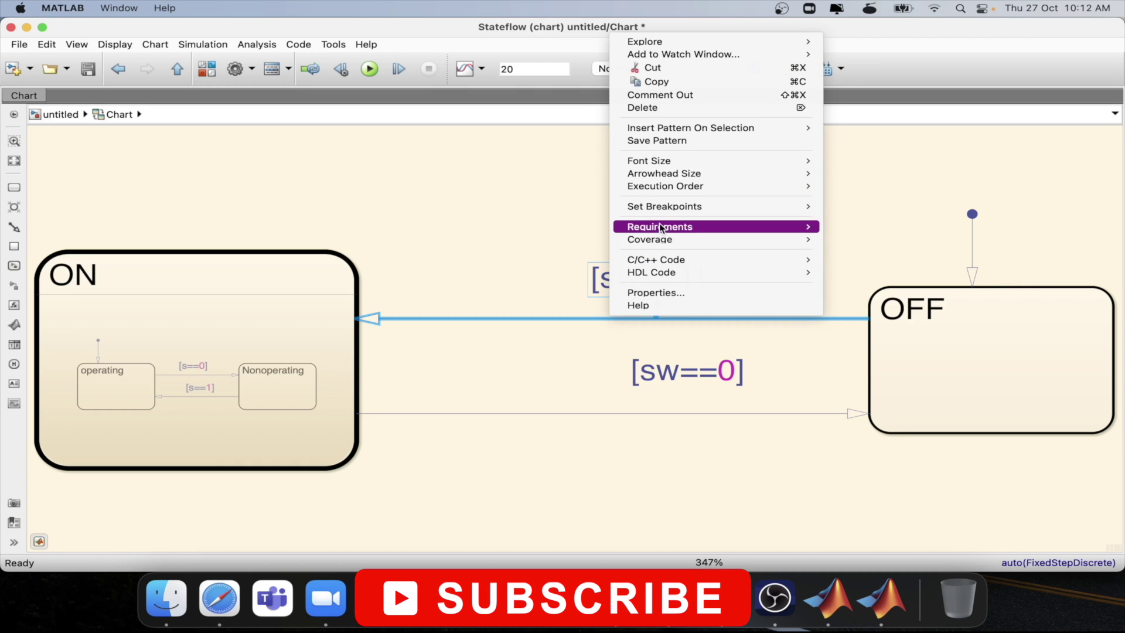
pyautogui.moveTo(665, 206)
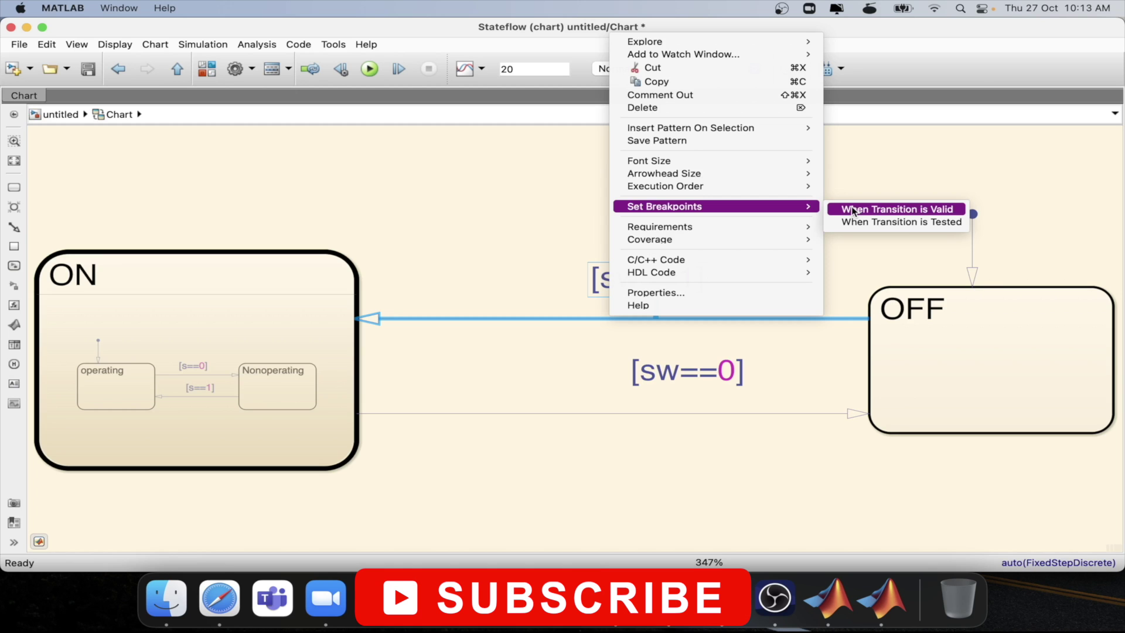
pyautogui.click(853, 211)
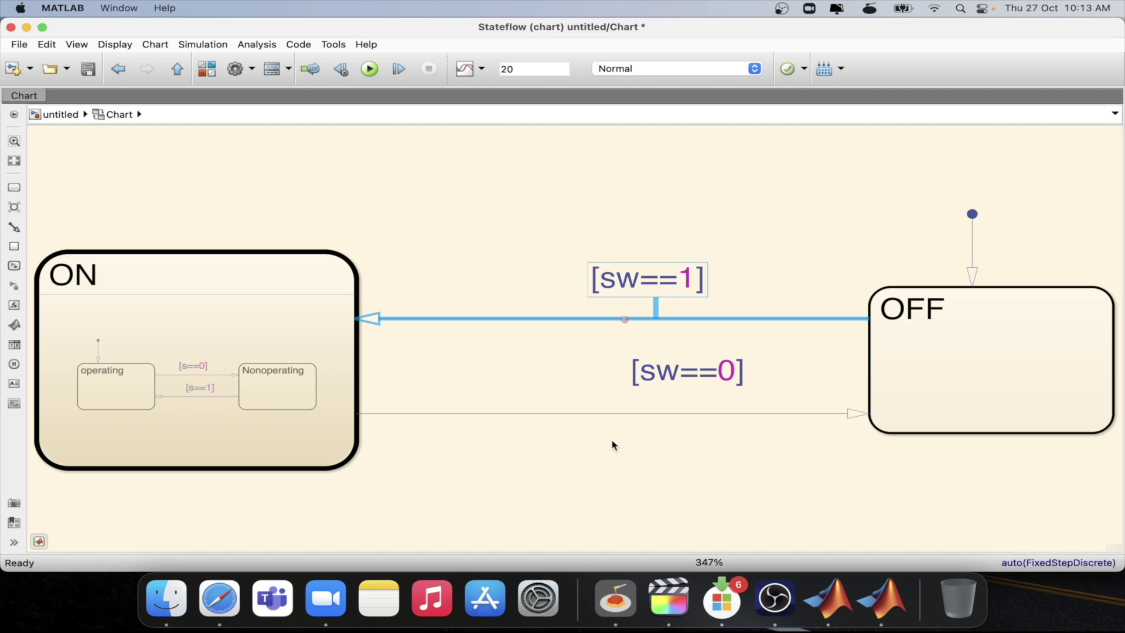
# - Add a When Transition is Valid breakpoint to the [sw==0] transition
pyautogui.click(623, 414)
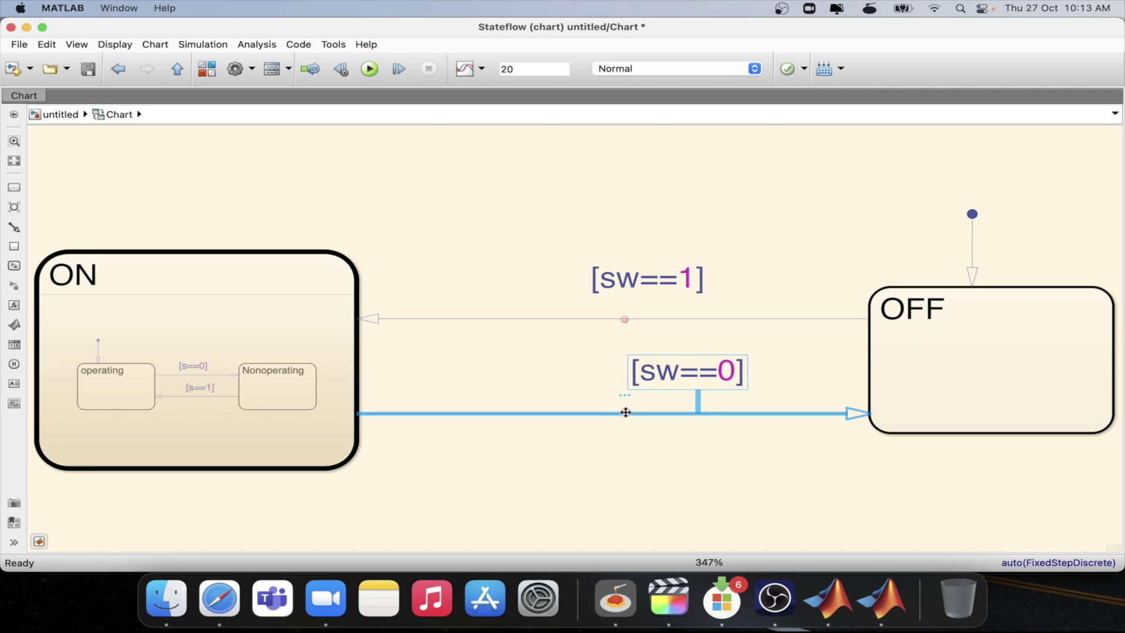
pyautogui.rightClick(626, 412)
pyautogui.moveTo(680, 301)
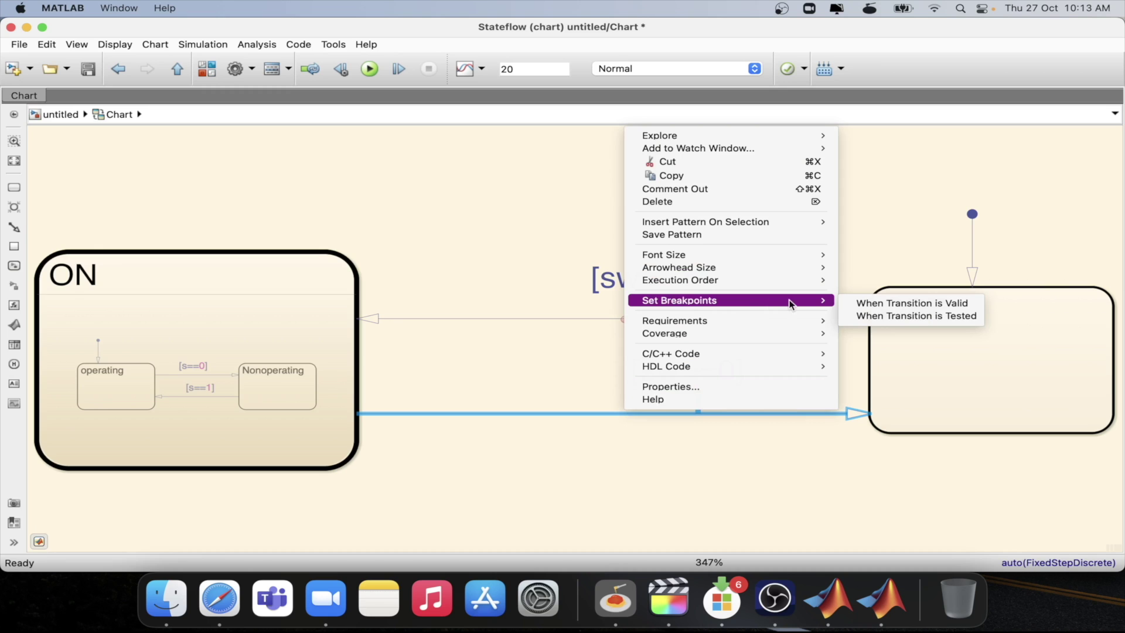
pyautogui.click(853, 303)
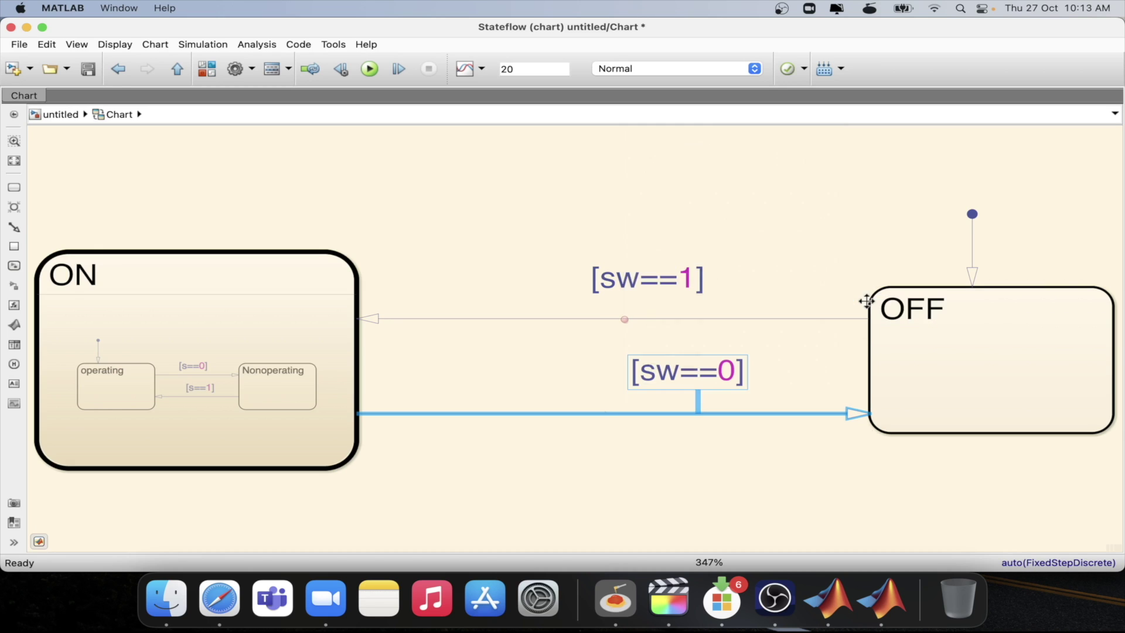
pyautogui.click(805, 228)
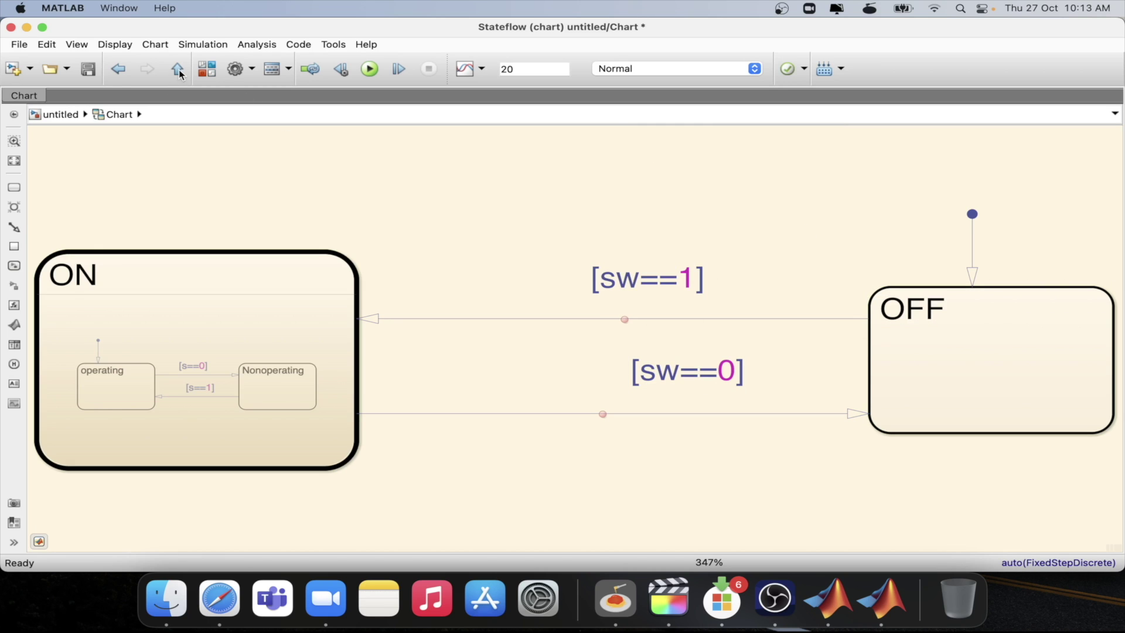
# - Set the 0 Constant block to 1, reopen the Chart, and start stepping the simulation
pyautogui.click(178, 70)
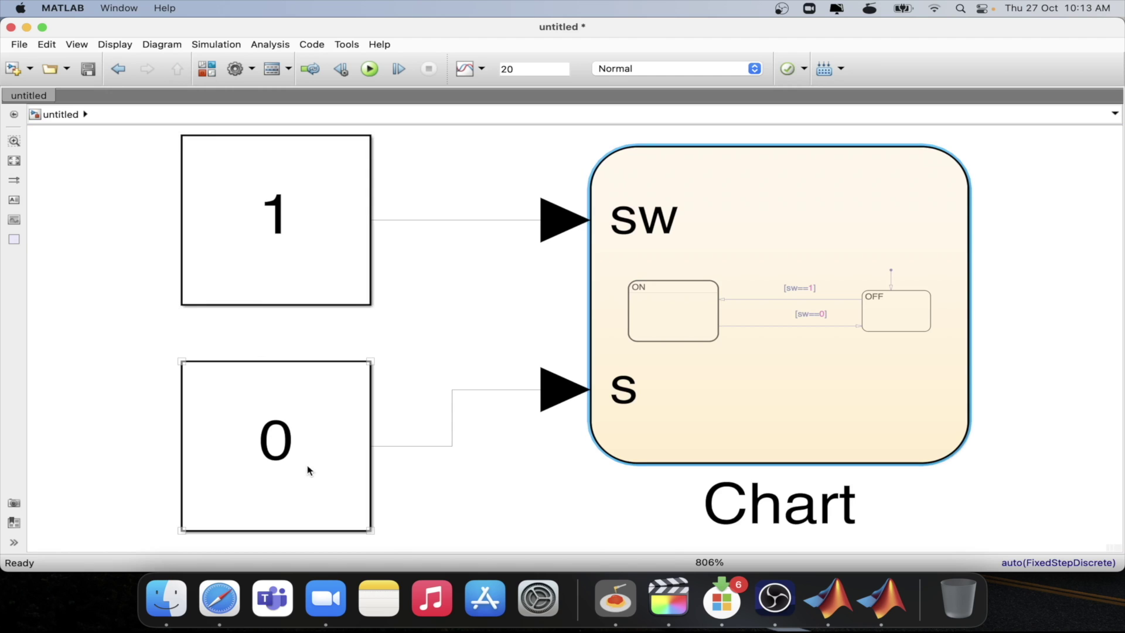
pyautogui.doubleClick(303, 431)
pyautogui.write('1')
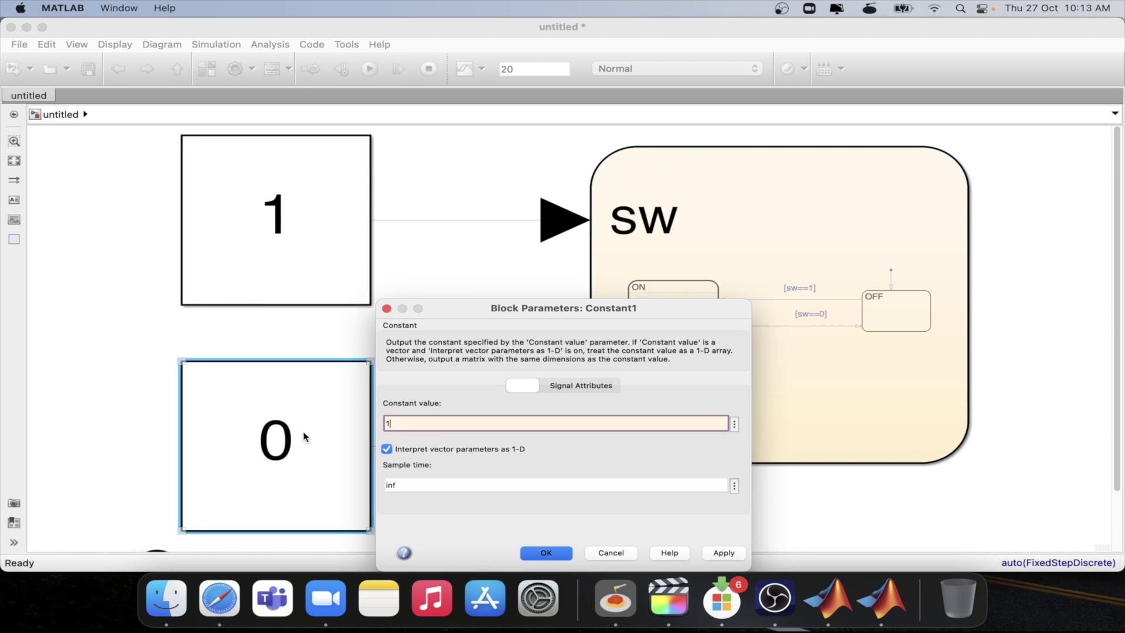
pyautogui.press('Return')
pyautogui.doubleClick(790, 422)
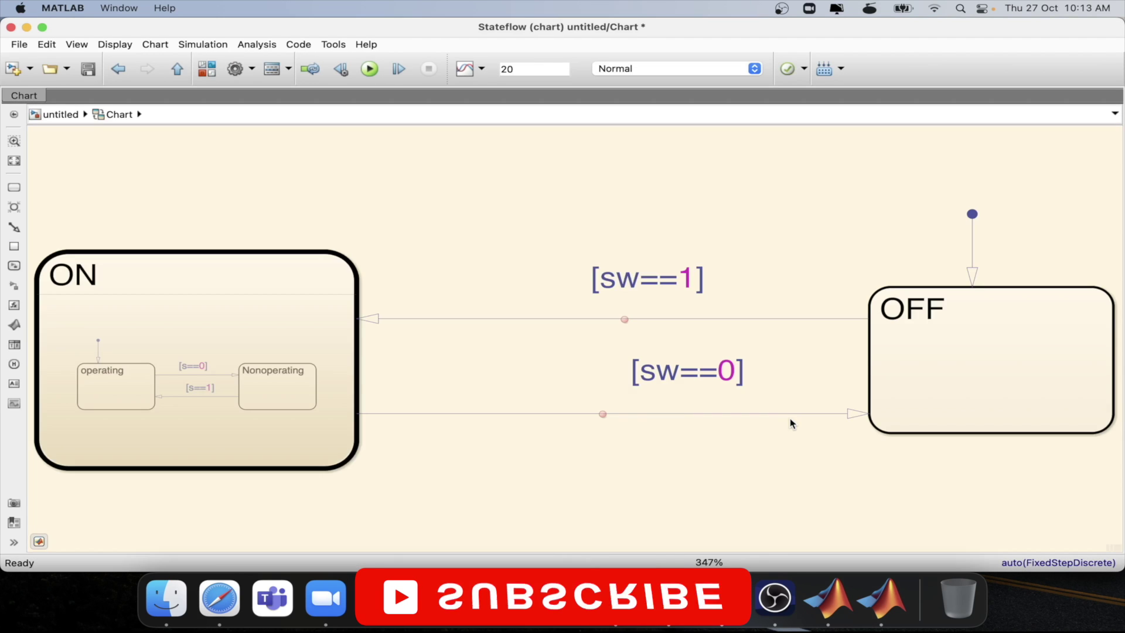
pyautogui.click(399, 69)
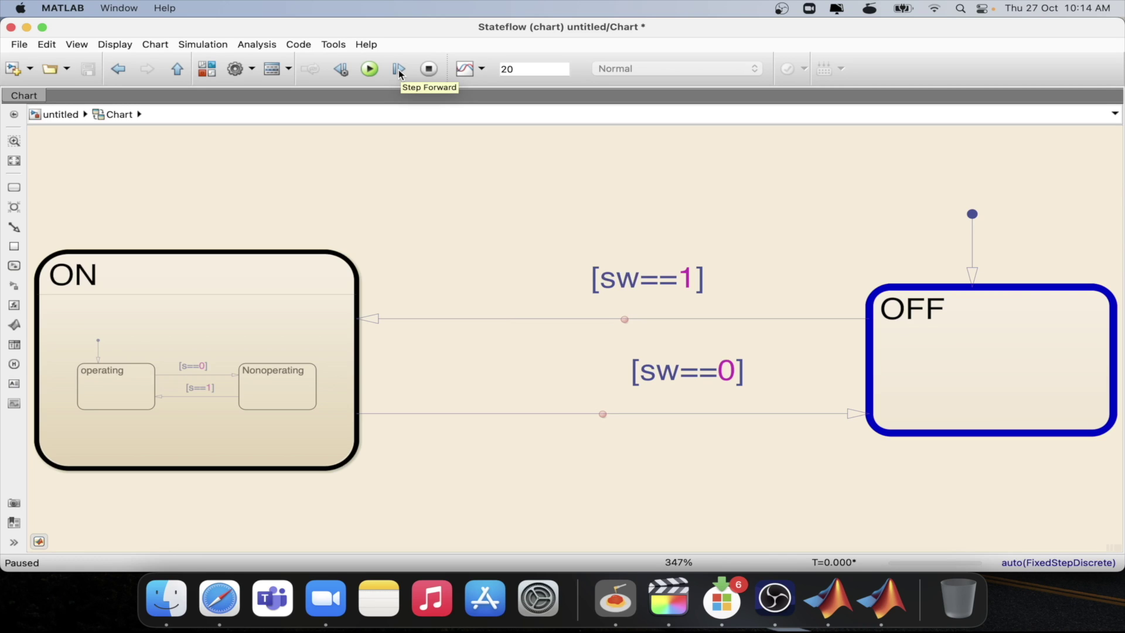
# - Step to the [sw==1] breakpoint and into the ON state, then stop the simulation
pyautogui.click(399, 70)
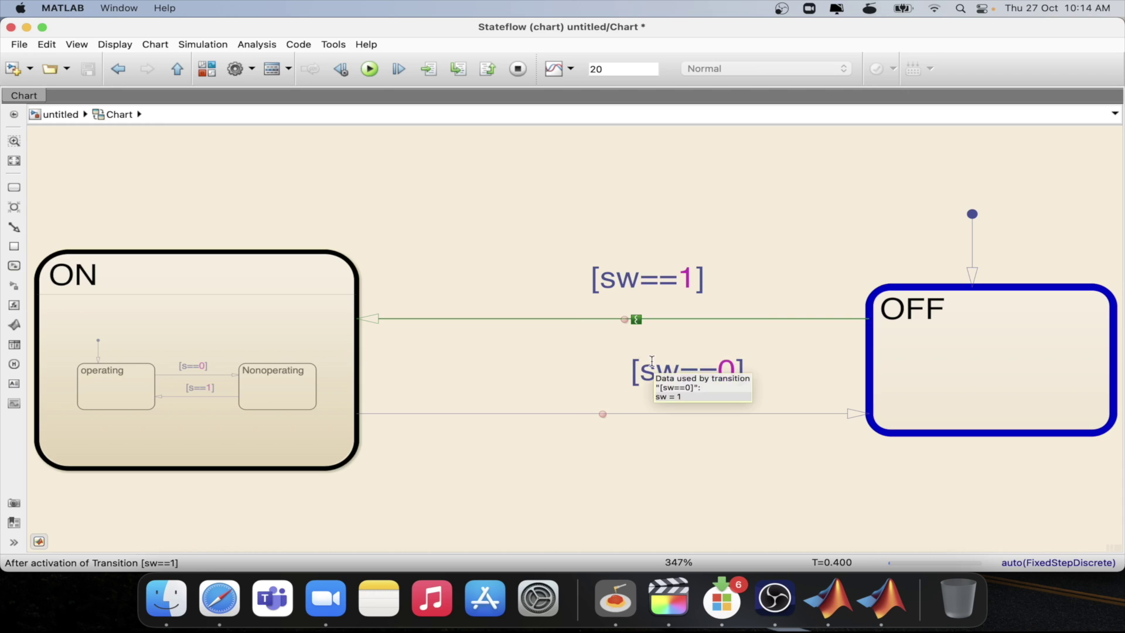
pyautogui.click(399, 70)
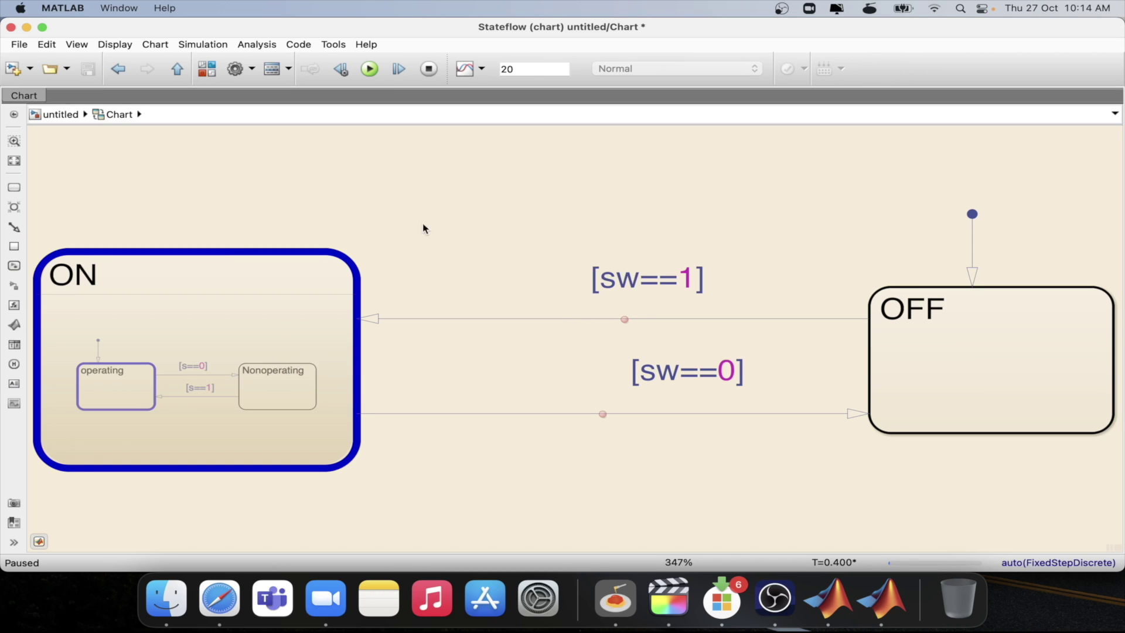
pyautogui.click(433, 71)
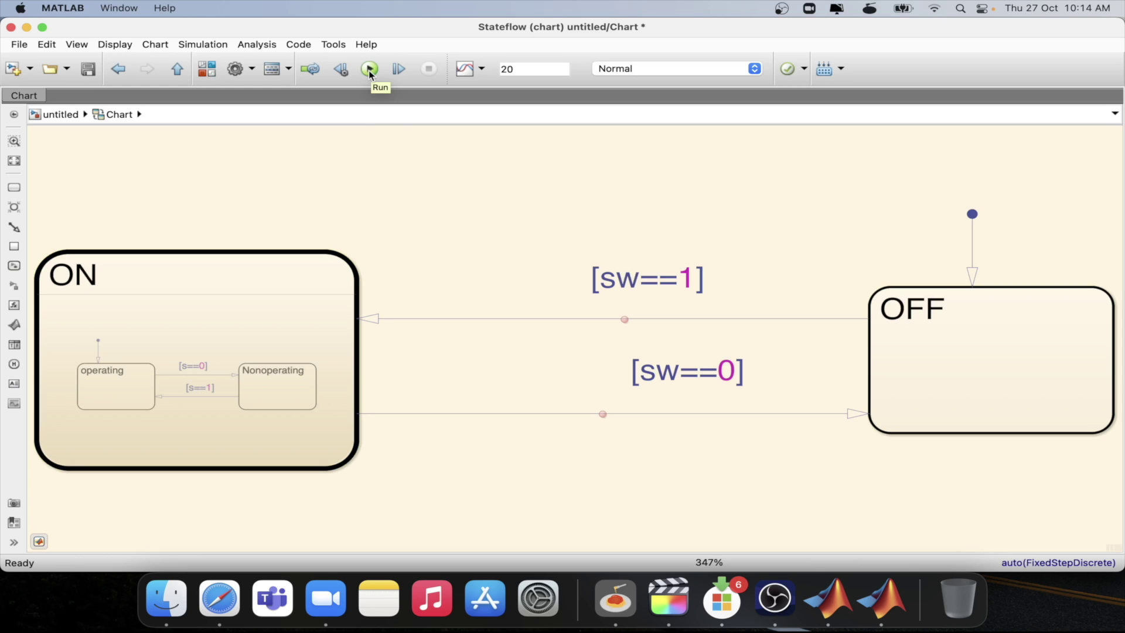
# - Run and step into ON, set the stop time to inf, then stop
pyautogui.click(370, 69)
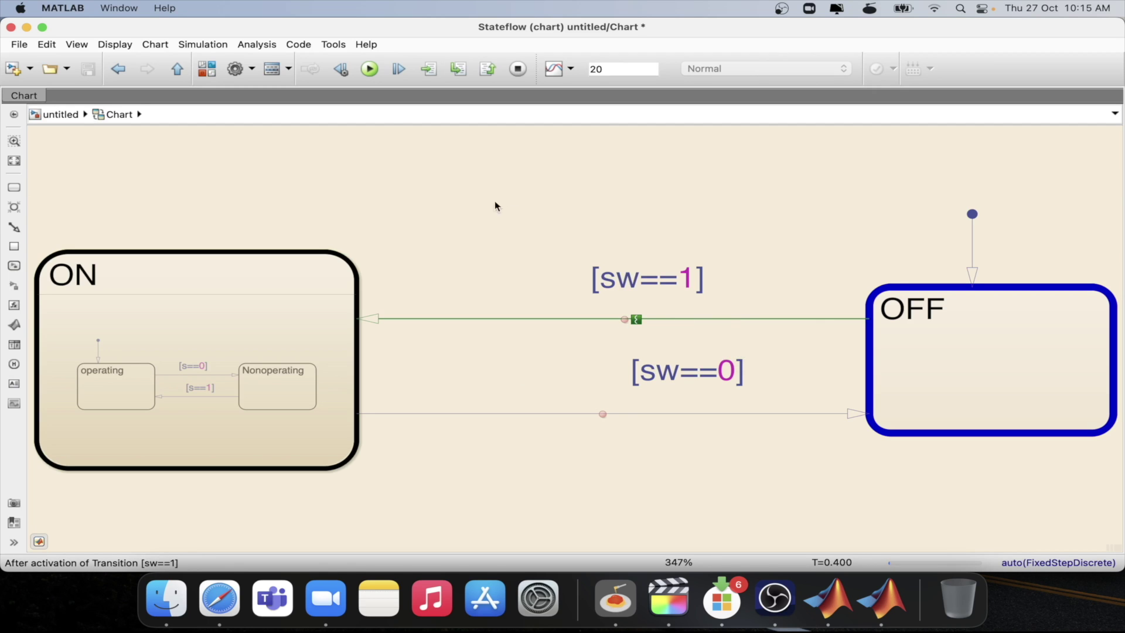
pyautogui.click(397, 70)
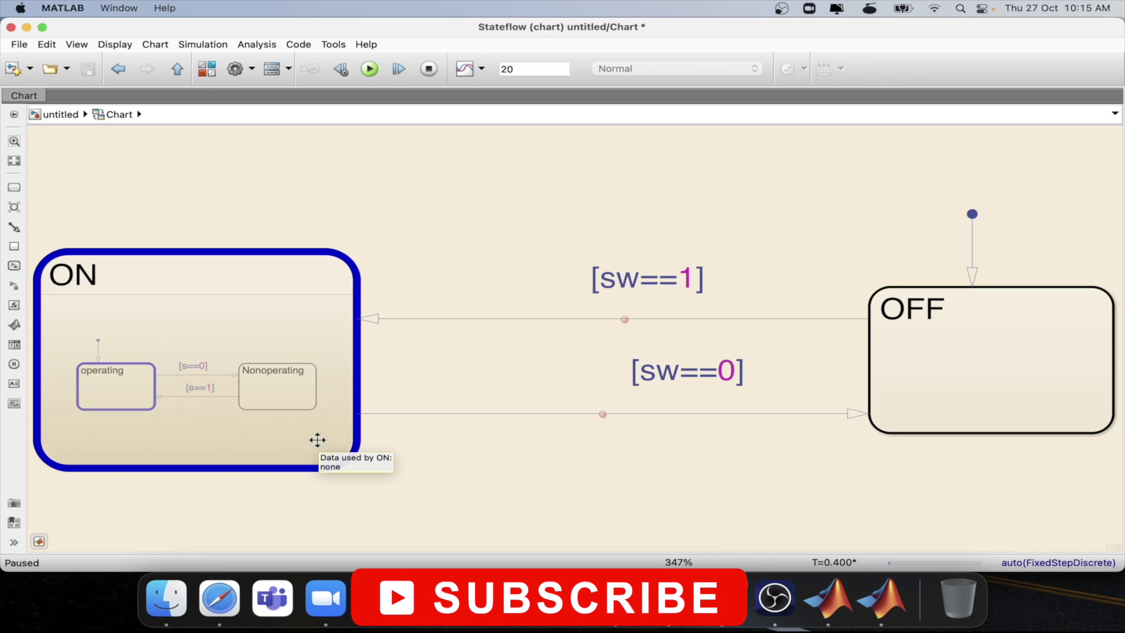
pyautogui.doubleClick(530, 70)
pyautogui.write('inf')
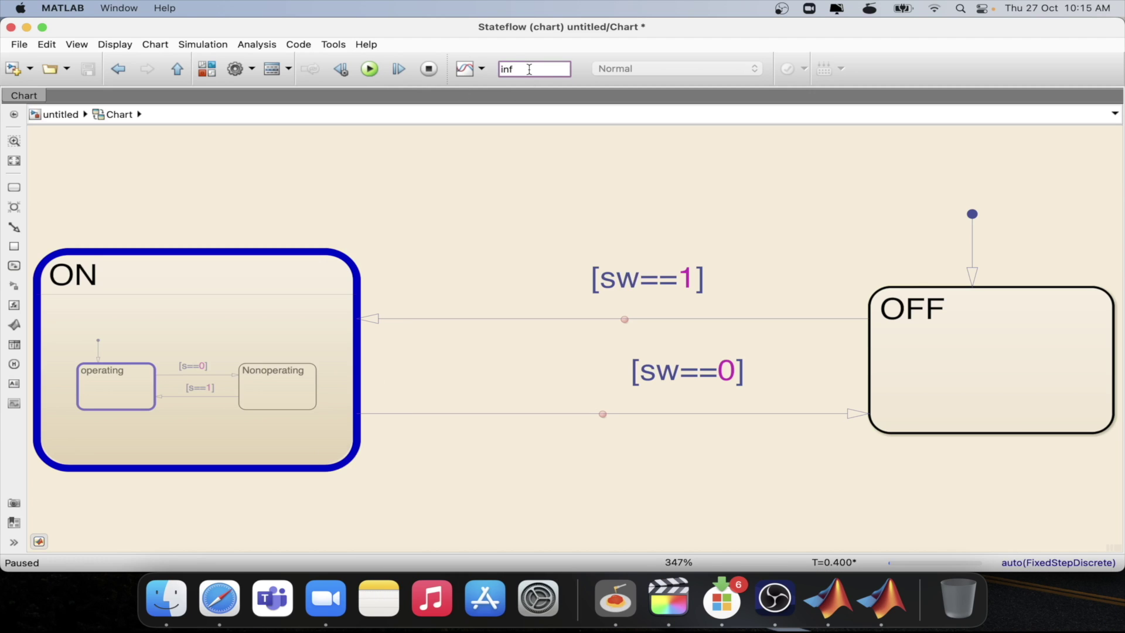
pyautogui.click(428, 68)
# - Rerun the simulation and continue past the [sw==1] breakpoint
pyautogui.click(370, 70)
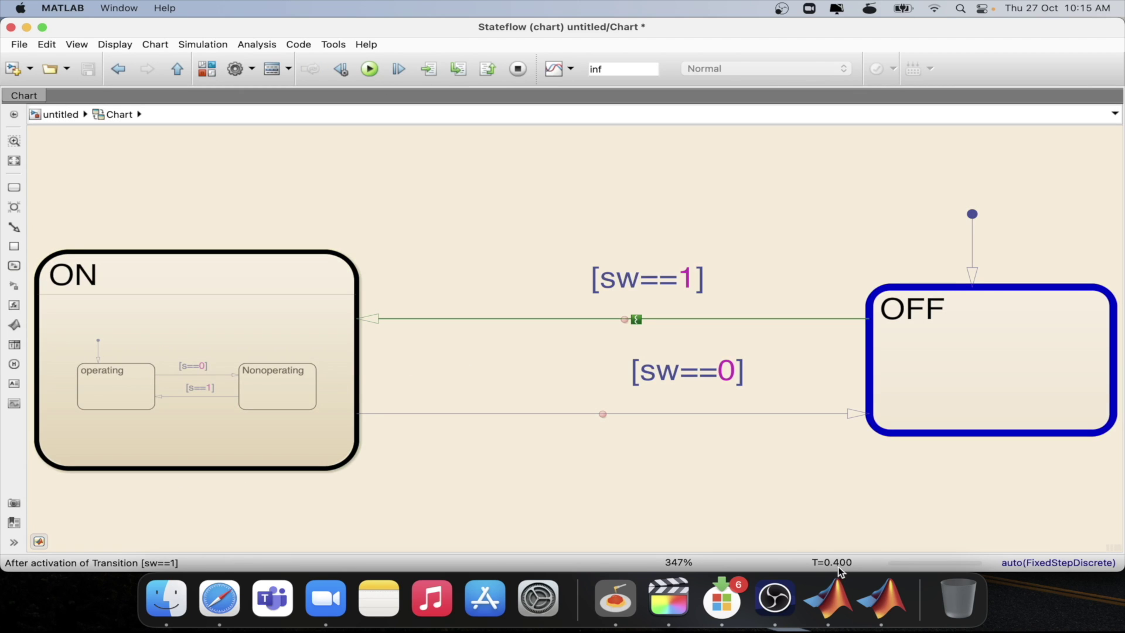
pyautogui.click(370, 69)
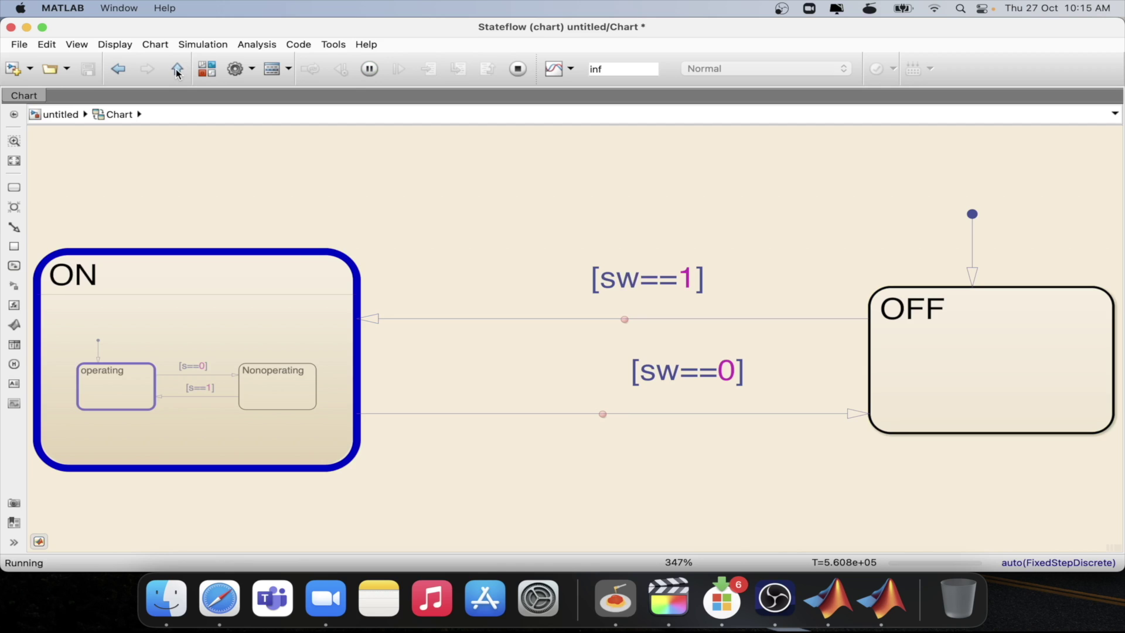
pyautogui.click(176, 68)
# - Set the sw Constant to 0 and continue from the [sw==0] breakpoint back into OFF
pyautogui.click(249, 267)
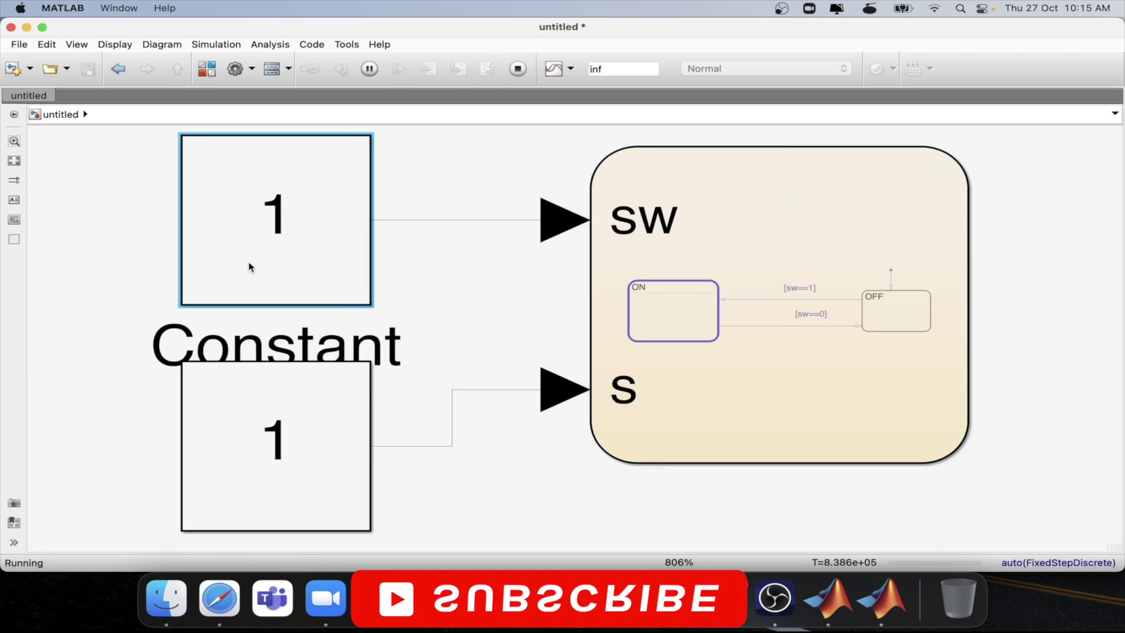
pyautogui.doubleClick(249, 267)
pyautogui.write('0')
pyautogui.press('Return')
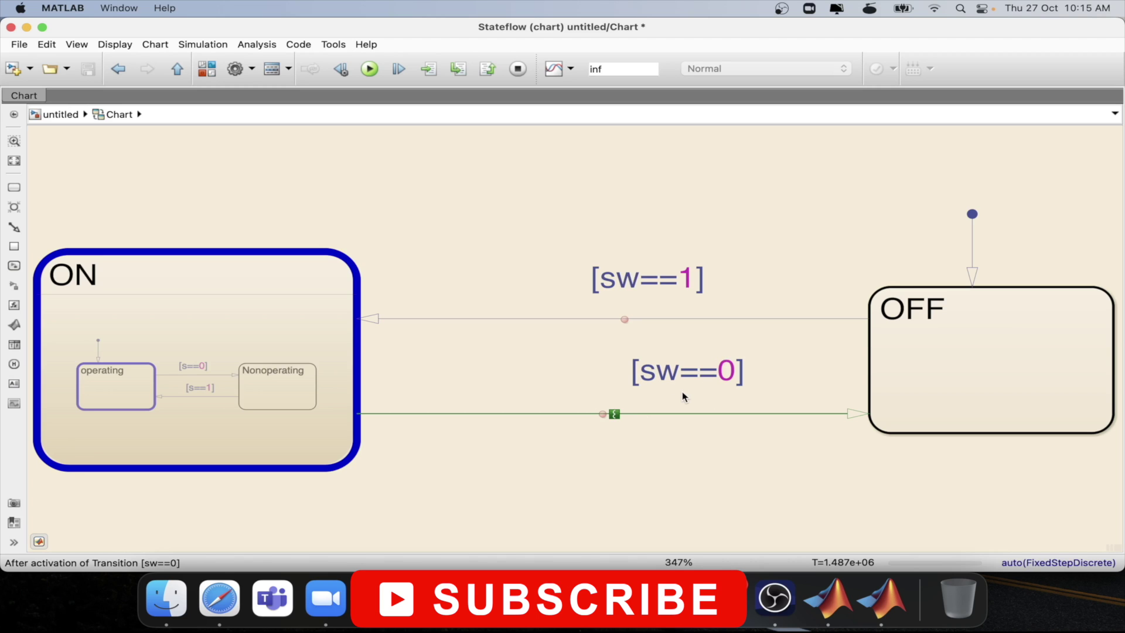
pyautogui.click(371, 69)
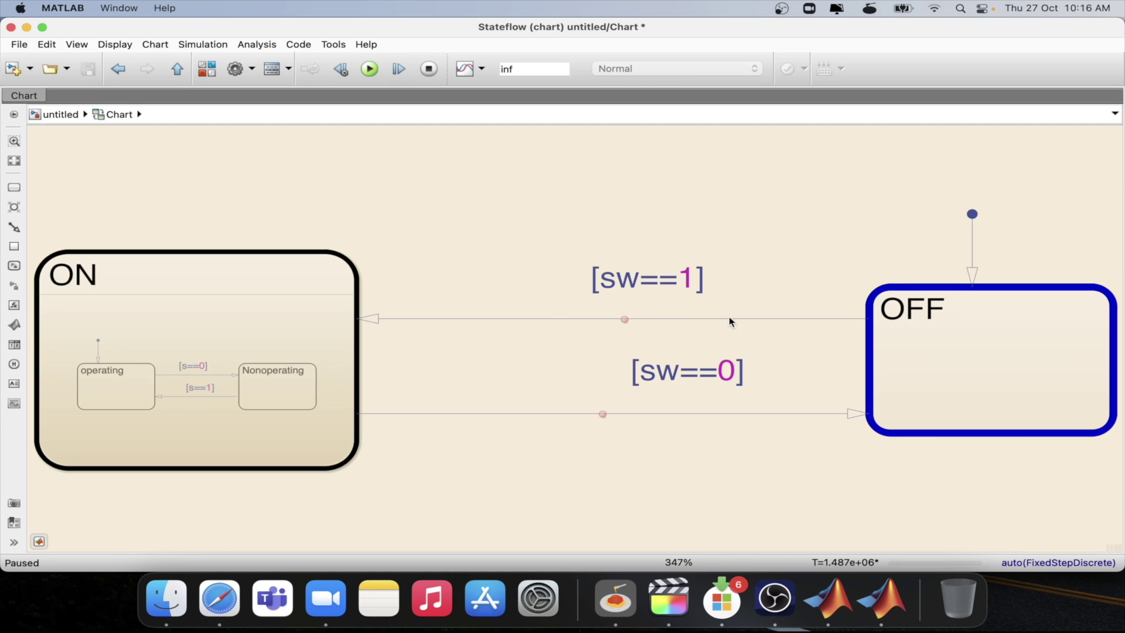
pyautogui.rightClick(658, 320)
pyautogui.moveTo(713, 203)
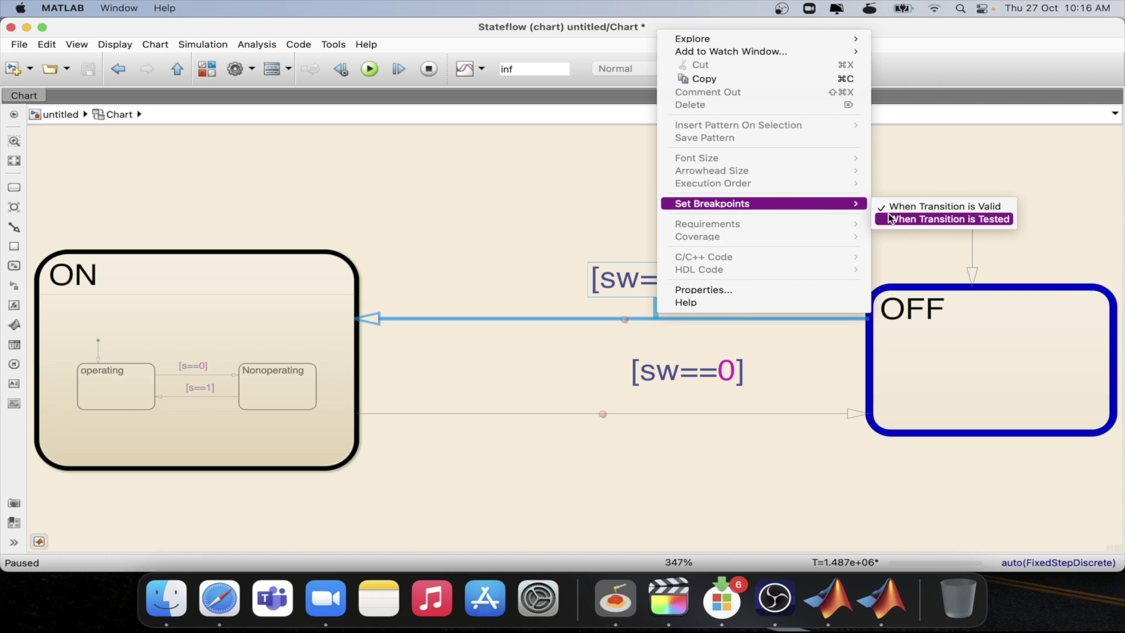
pyautogui.click(950, 519)
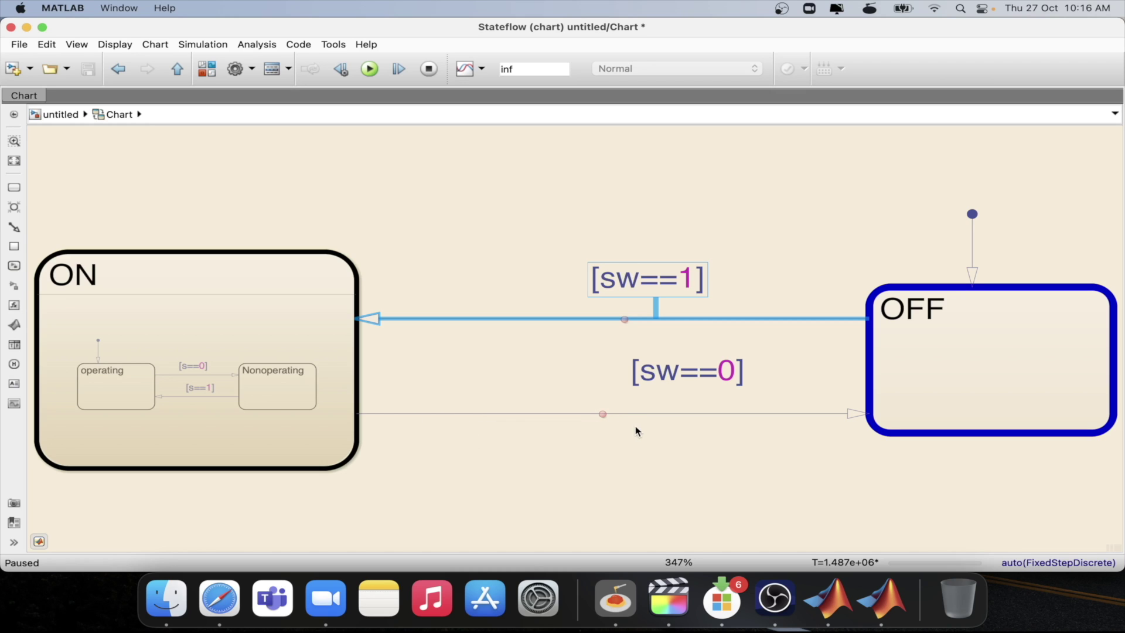
pyautogui.click(571, 415)
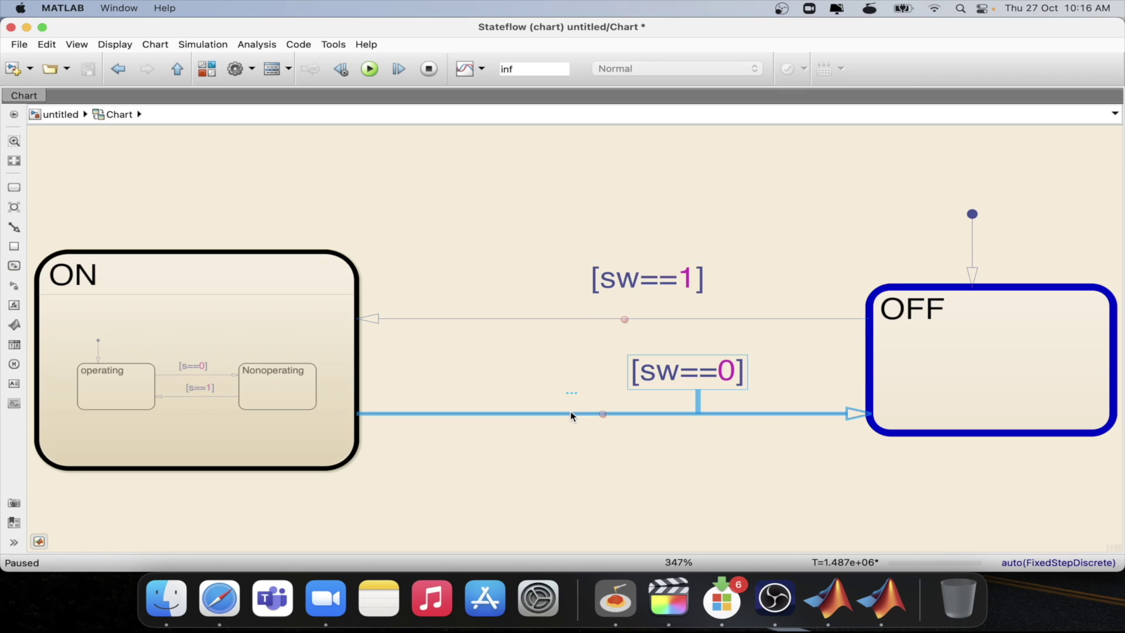
pyautogui.rightClick(571, 414)
pyautogui.moveTo(625, 299)
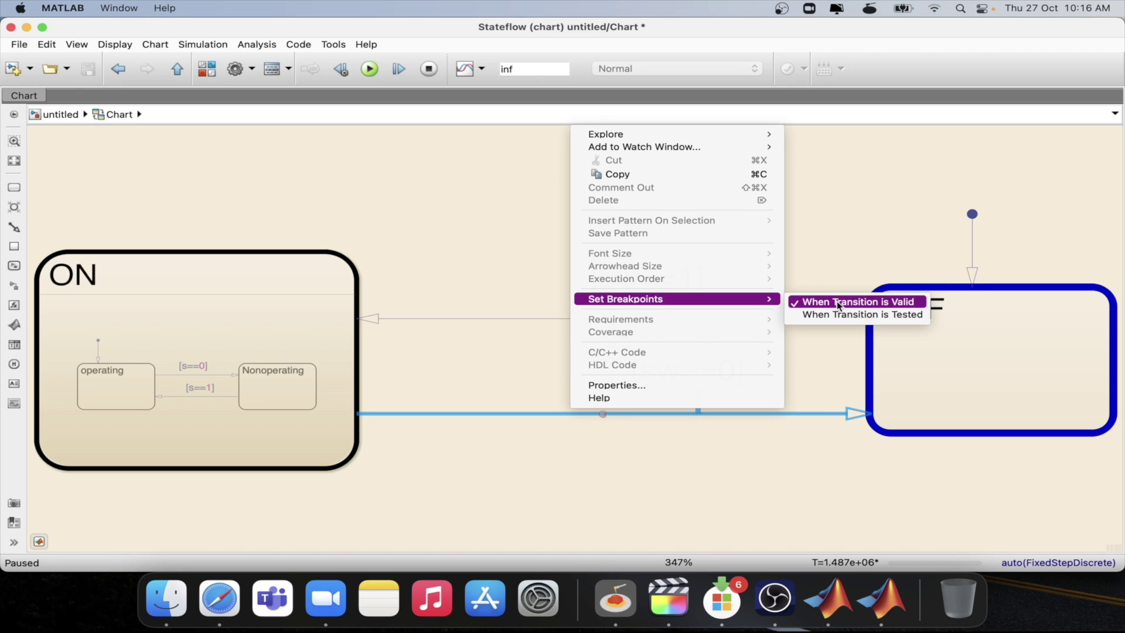
pyautogui.click(837, 301)
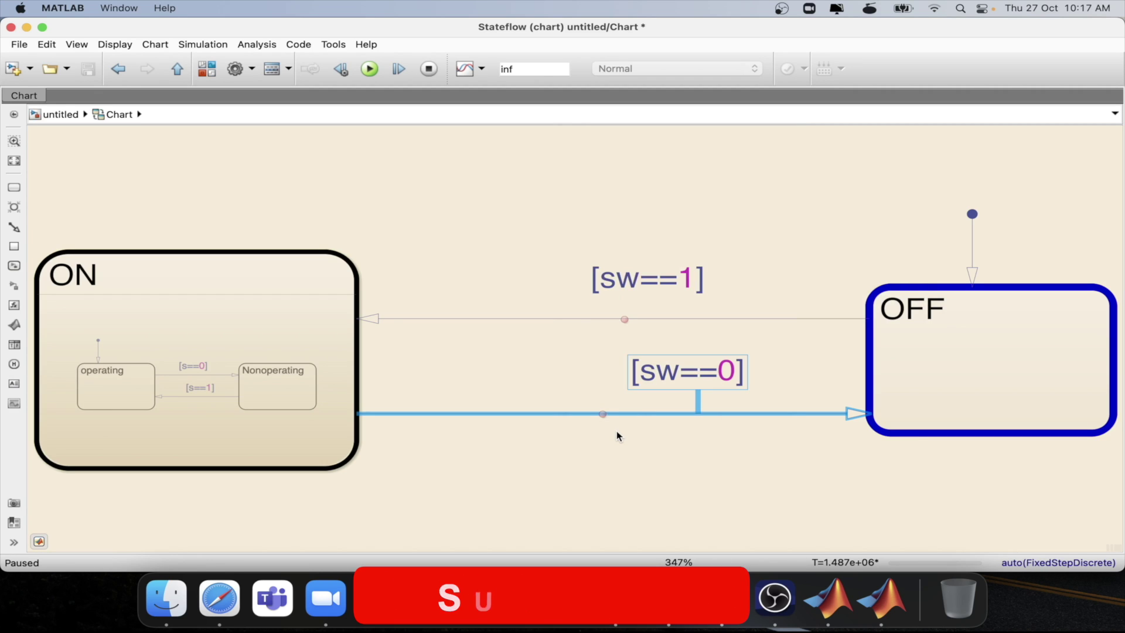